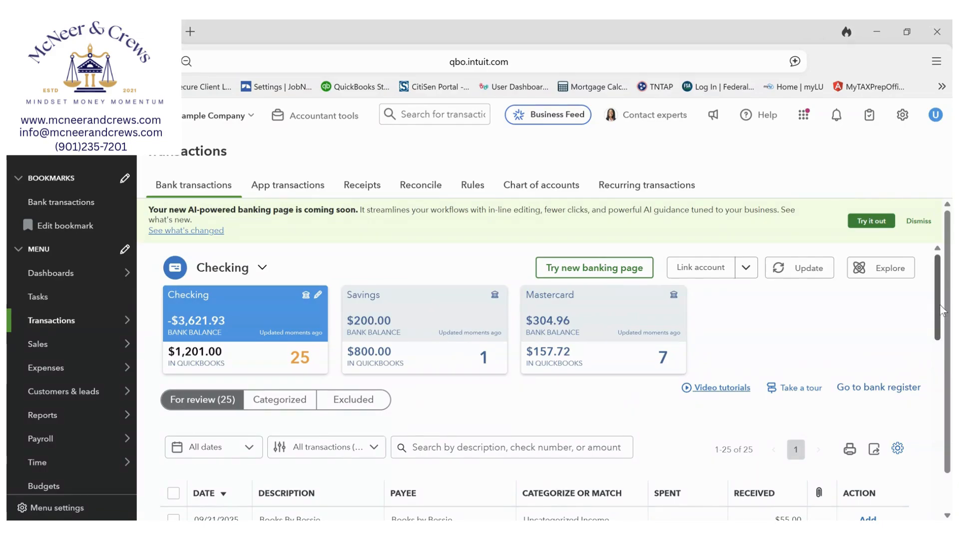
Dismiss the announcement of the new AI-powered banking page and its follow-up tip about trying it out
{"action": "scroll", "coordinate": [941, 309], "scroll_direction": "down", "scroll_amount": 2}
{"action": "scroll", "coordinate": [942, 310], "scroll_direction": "up", "scroll_amount": 2}
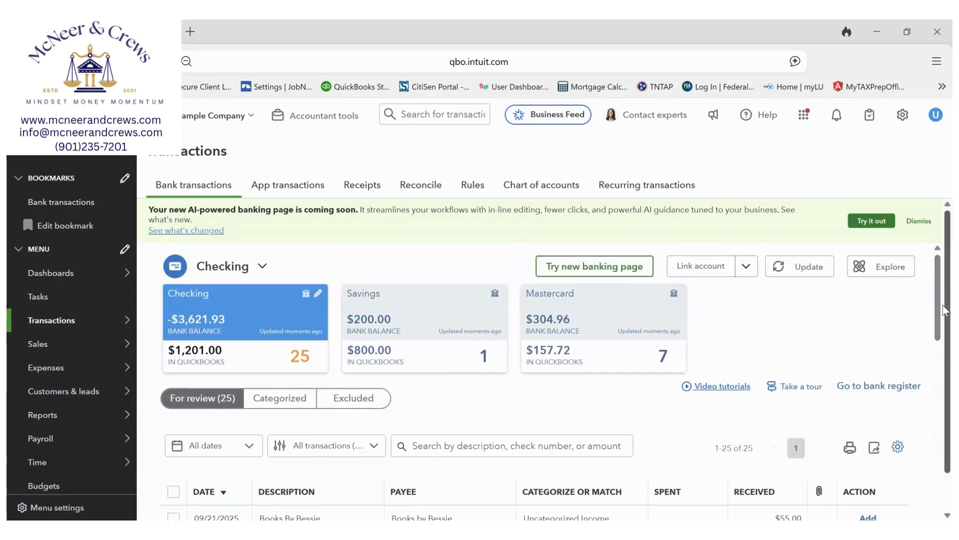
{"action": "left_click", "coordinate": [919, 220]}
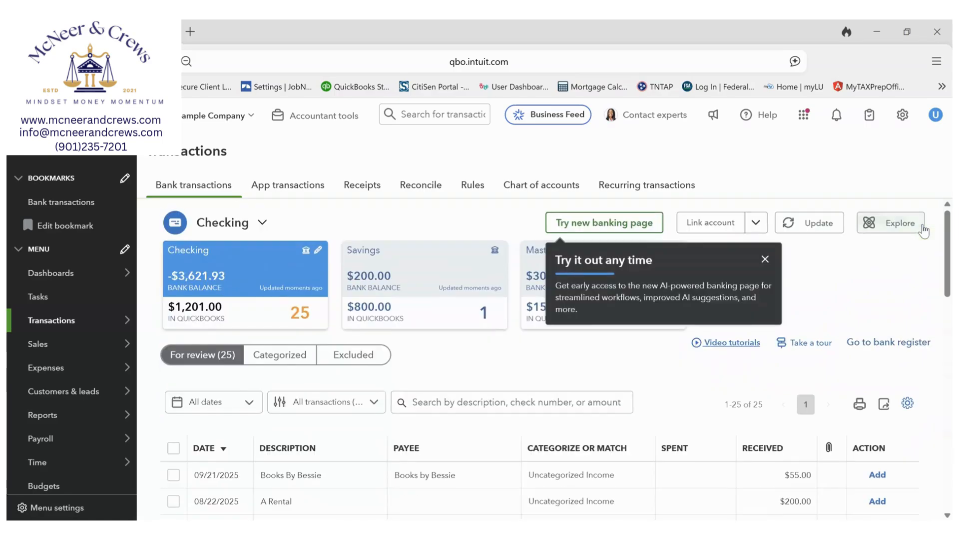
{"action": "left_click", "coordinate": [765, 261]}
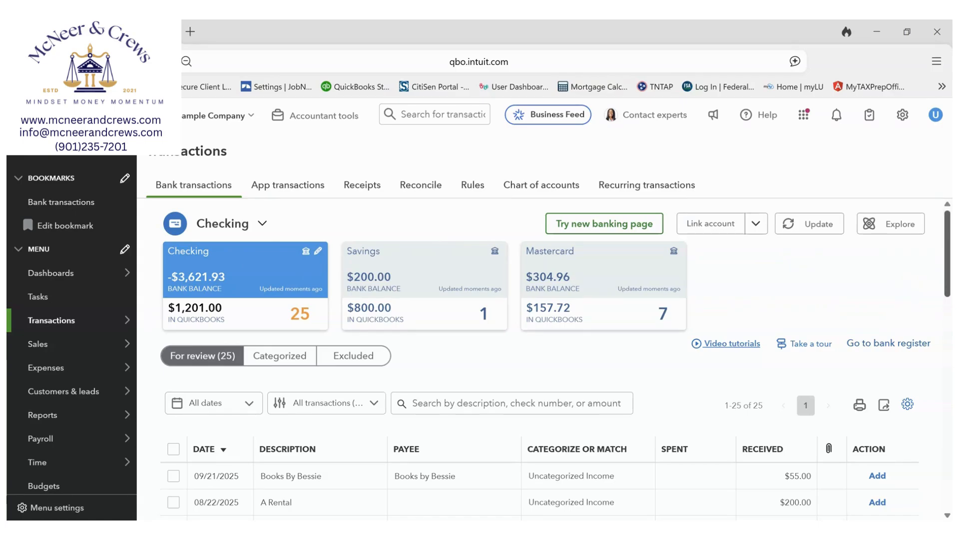
Switch the 07/27/2025 $75.00 checking transaction with two suggested matches to categorizing and enter the memo "paper"
{"action": "scroll", "coordinate": [947, 270], "scroll_direction": "down", "scroll_amount": 3}
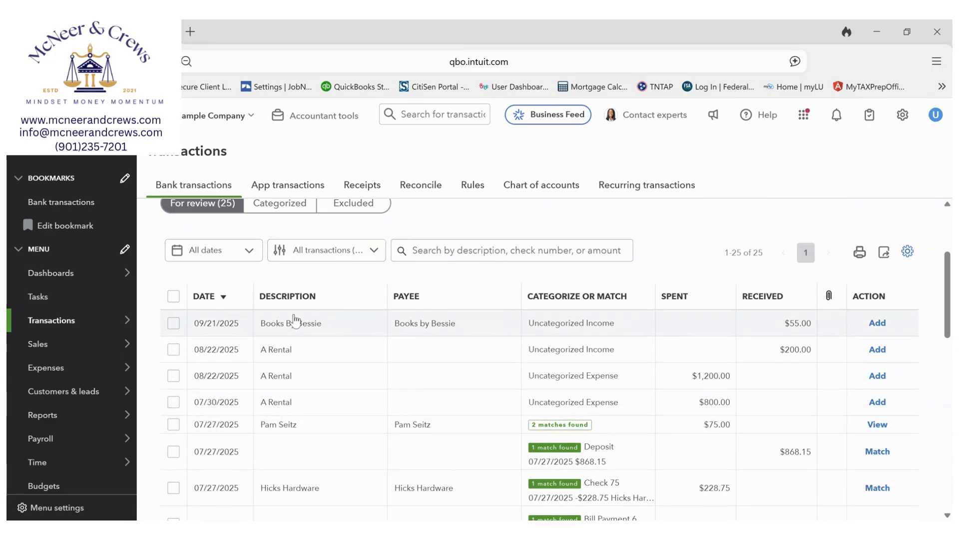
{"action": "left_click", "coordinate": [354, 423]}
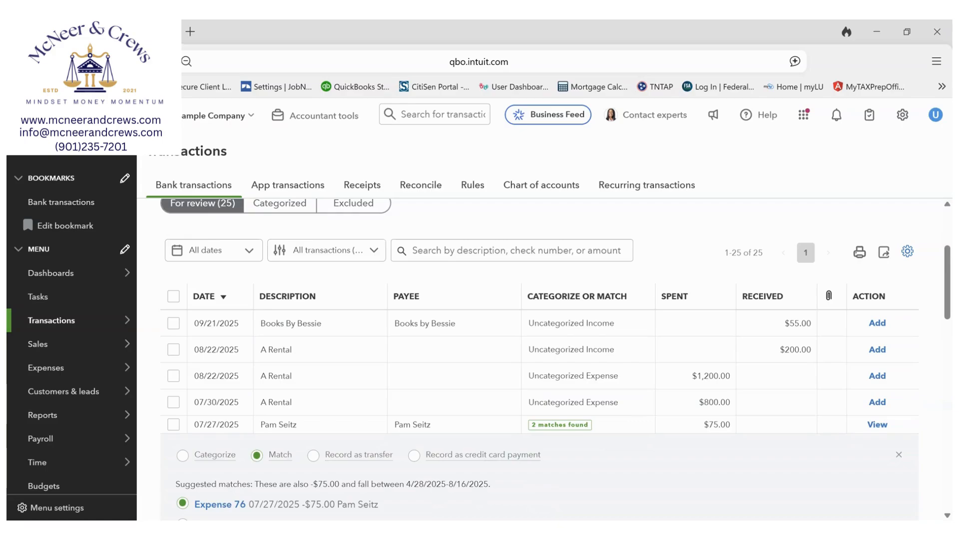
{"action": "scroll", "coordinate": [540, 350], "scroll_direction": "down", "scroll_amount": 3}
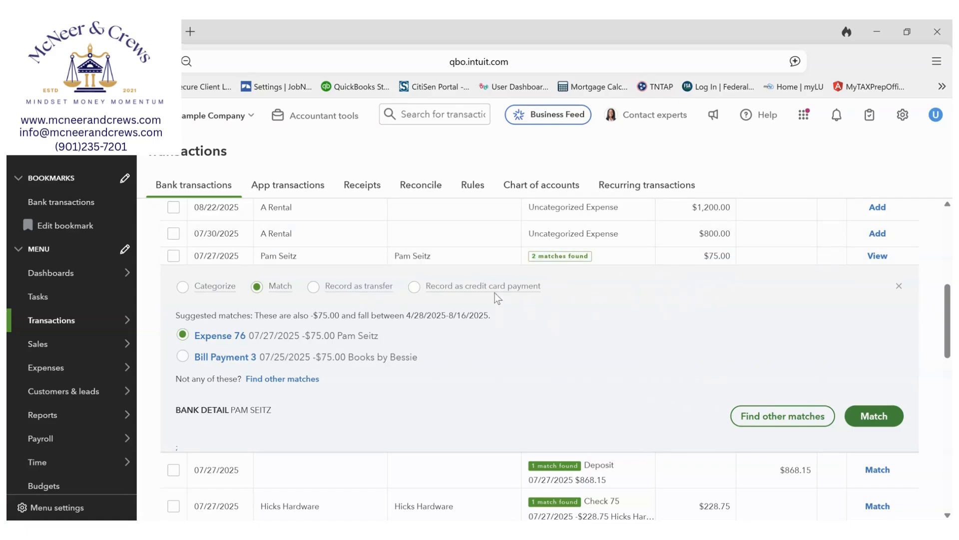
{"action": "left_click", "coordinate": [182, 286]}
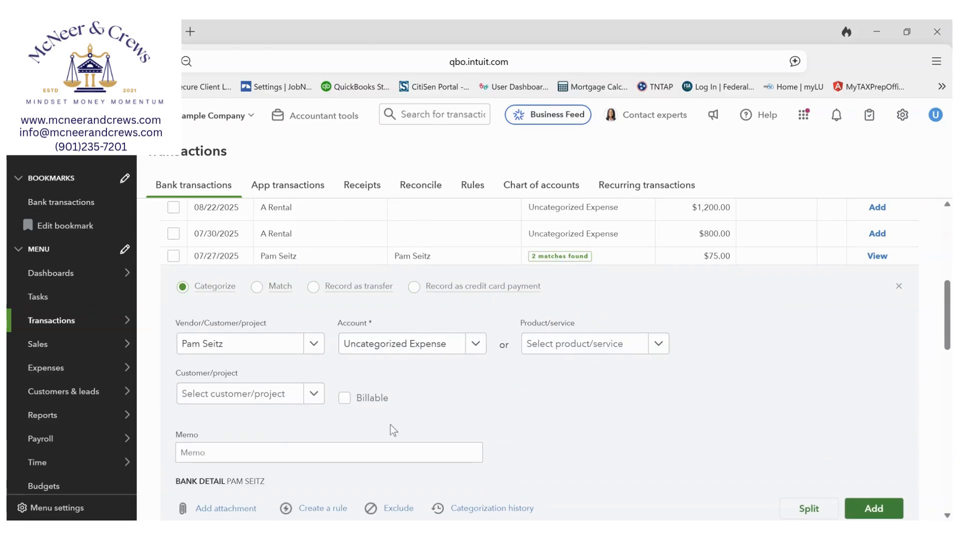
{"action": "left_click", "coordinate": [289, 450]}
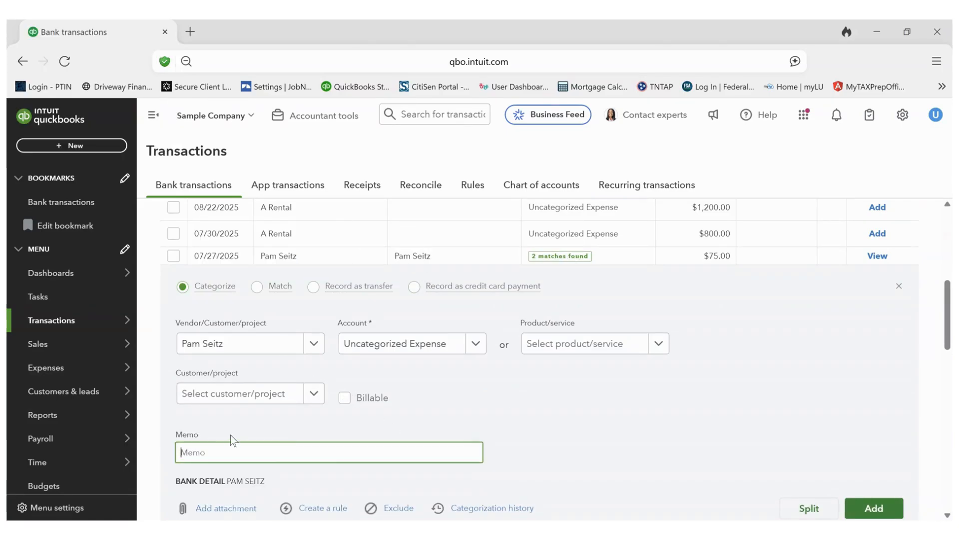
{"action": "type", "text": "paper"}
Assign the $75.00 transaction to the Office Expenses account and add it to the books
{"action": "left_click", "coordinate": [440, 344]}
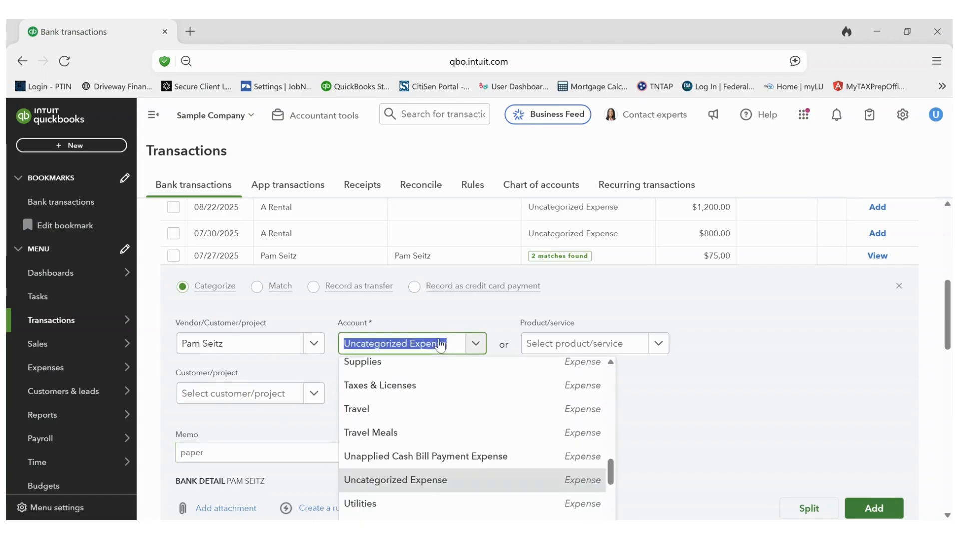
{"action": "type", "text": "office"}
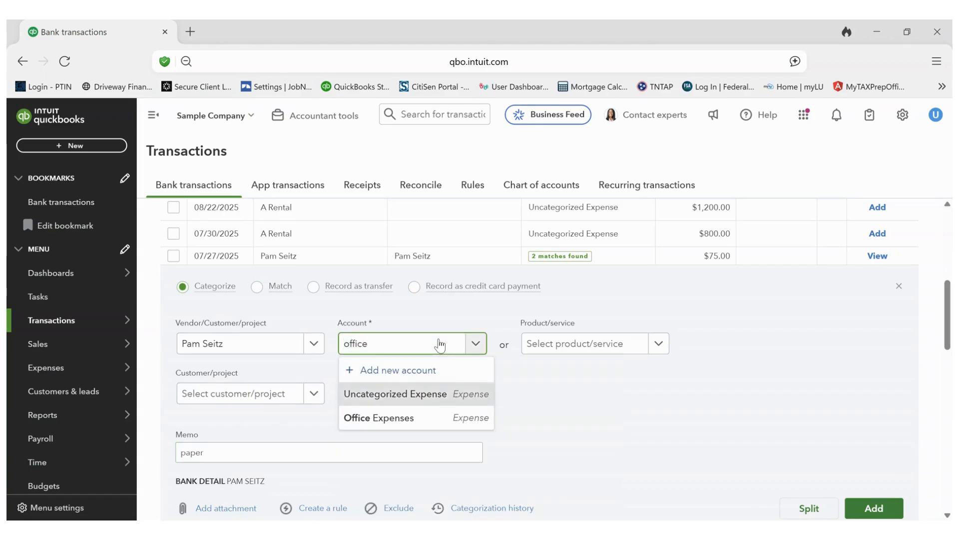
{"action": "left_click", "coordinate": [406, 419]}
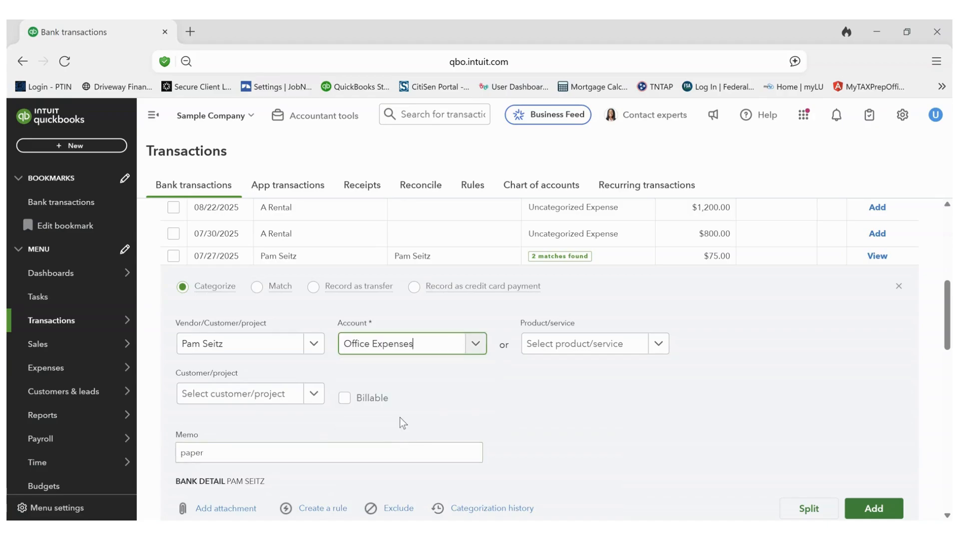
{"action": "left_click", "coordinate": [875, 505]}
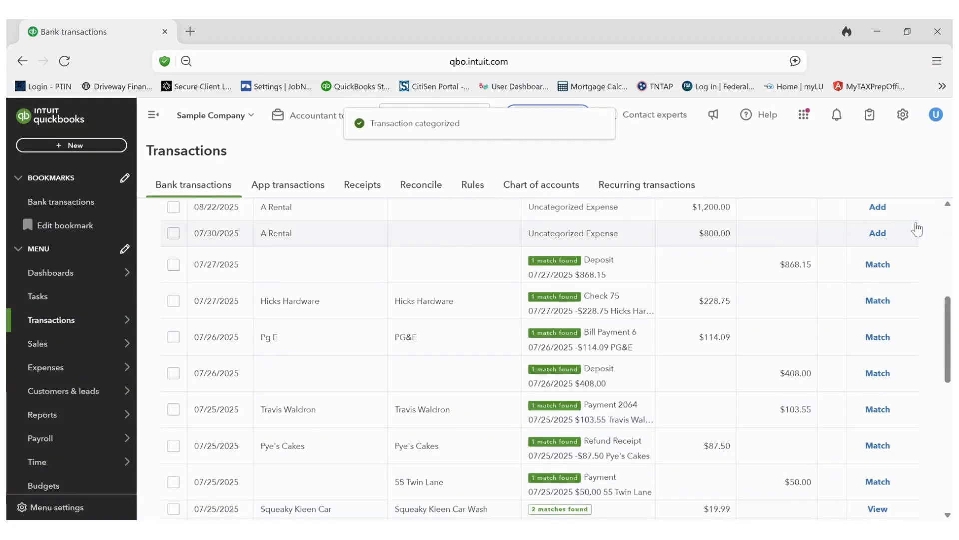
Open the Checking account's bank register and dismiss the register basics tour
{"action": "left_click_drag", "start_coordinate": [947, 329], "coordinate": [948, 268]}
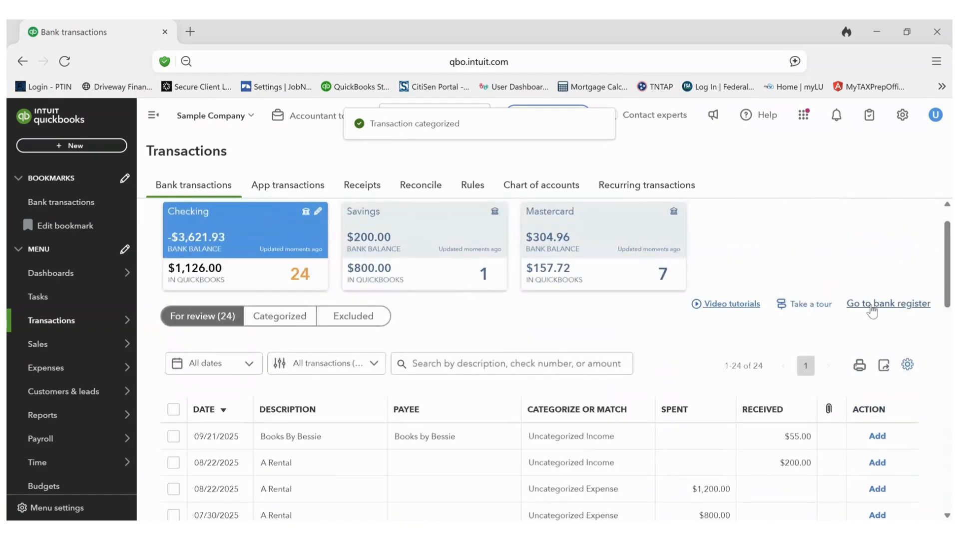
{"action": "left_click", "coordinate": [884, 245]}
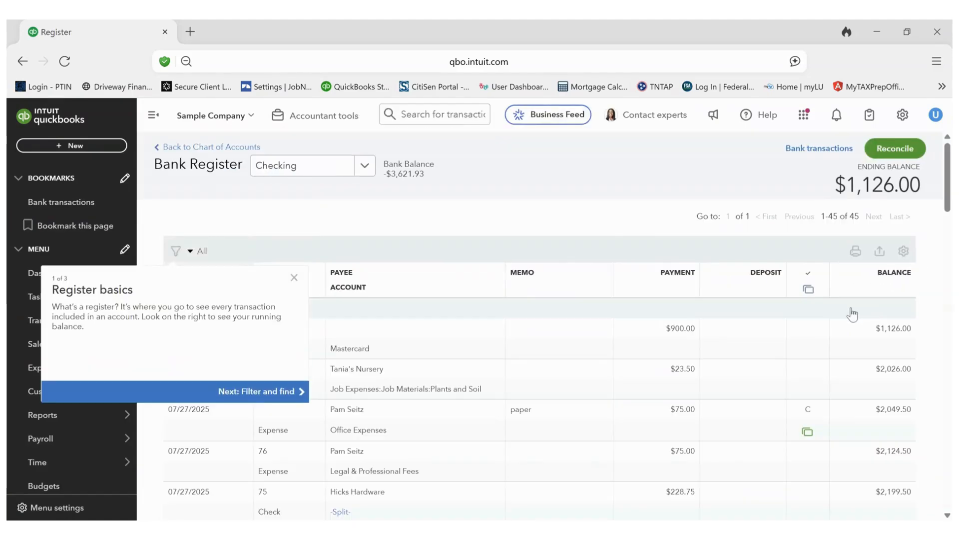
{"action": "left_click", "coordinate": [291, 278]}
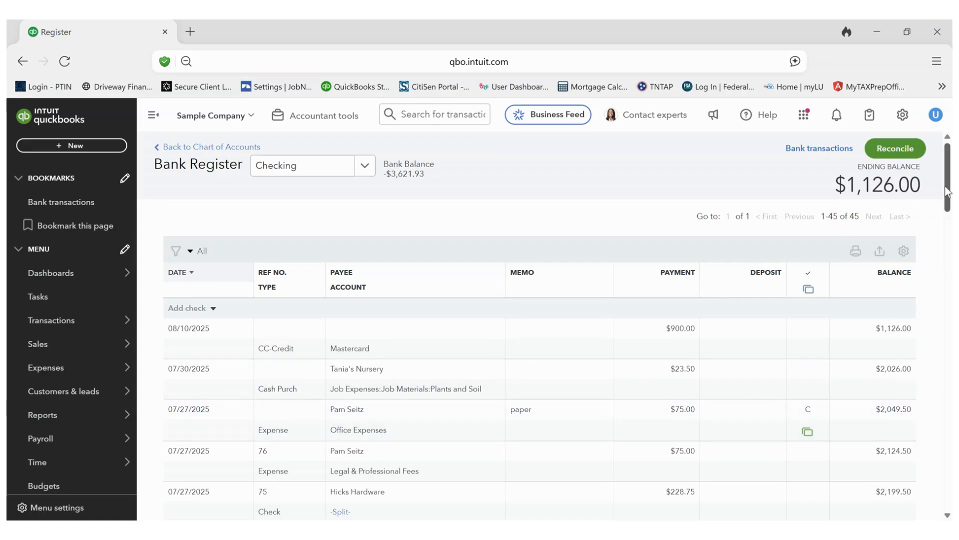
Delete the duplicate 07/27/2025 $75.00 expense, number 76, posted to Legal & Professional Fees from the register
{"action": "mouse_move", "coordinate": [948, 192]}
{"action": "left_mouse_down"}
{"action": "mouse_move", "coordinate": [948, 214]}
{"action": "mouse_move", "coordinate": [948, 192]}
{"action": "left_mouse_up"}
{"action": "scroll", "coordinate": [947, 180], "scroll_direction": "down", "scroll_amount": 4}
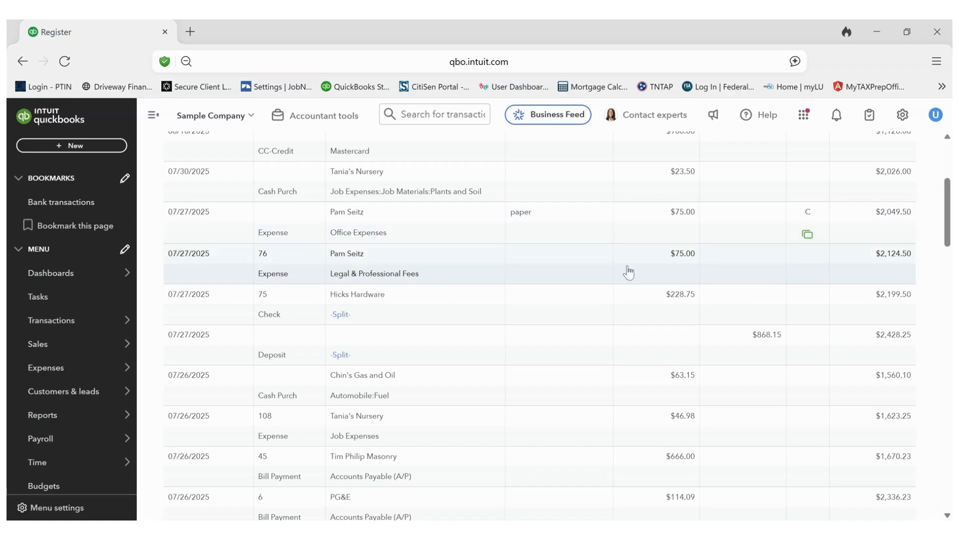
{"action": "left_click", "coordinate": [692, 279]}
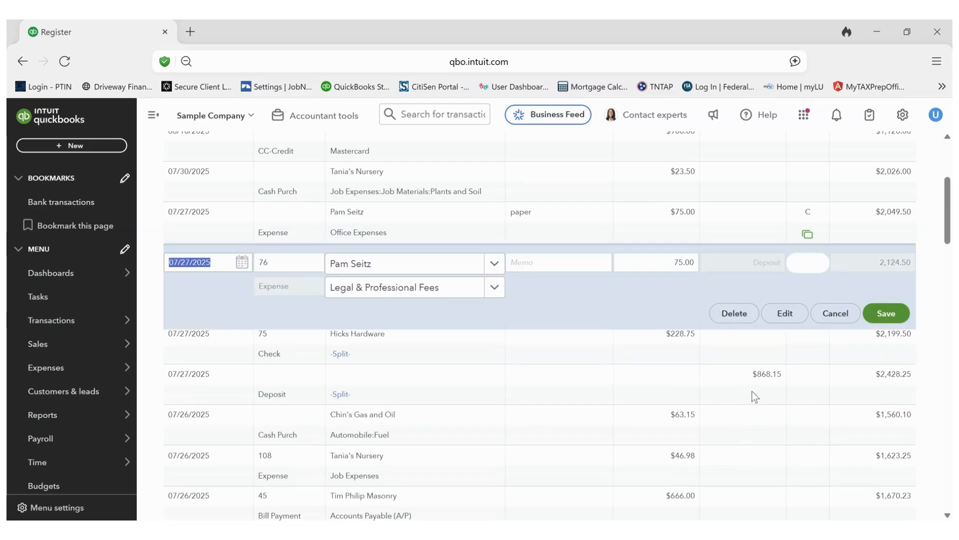
{"action": "left_click", "coordinate": [733, 313]}
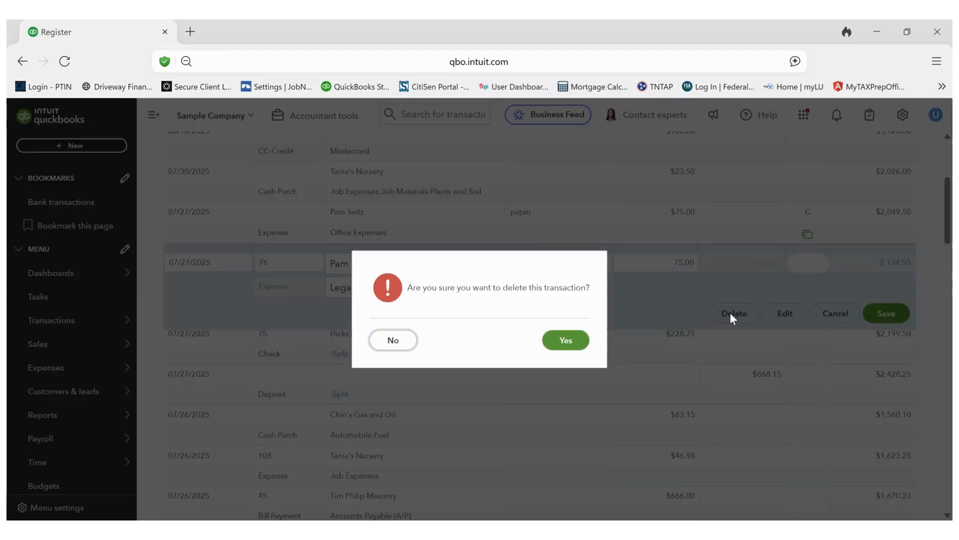
{"action": "left_click", "coordinate": [560, 338]}
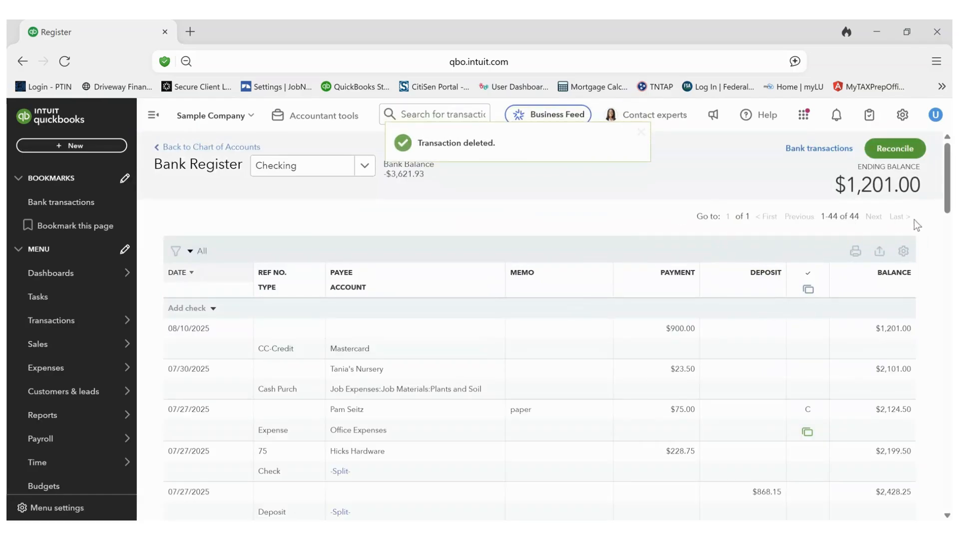
Open the reconciliation setup for the Checking account from the register and dismiss its introduction
{"action": "scroll", "coordinate": [687, 270], "scroll_direction": "down", "scroll_amount": 3}
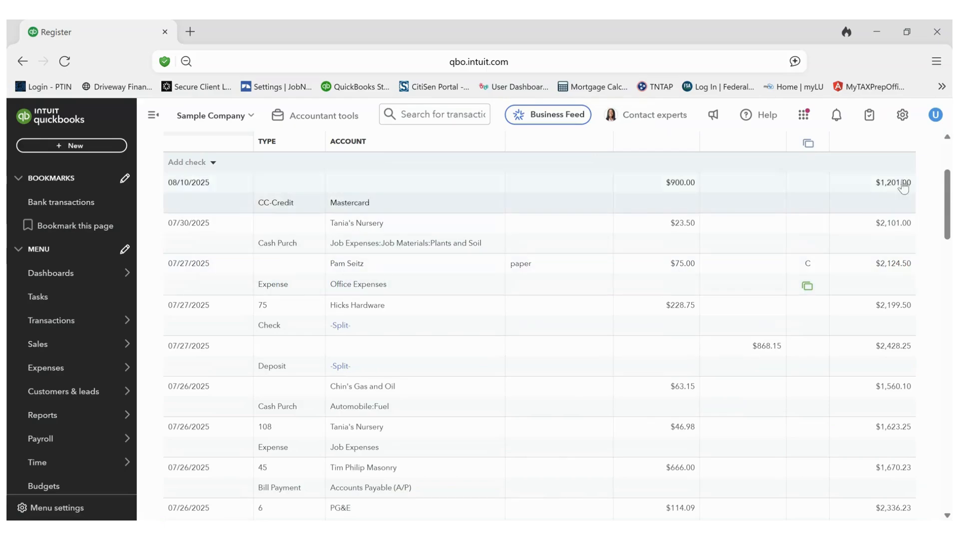
{"action": "scroll", "coordinate": [946, 160], "scroll_direction": "up", "scroll_amount": 1}
{"action": "scroll", "coordinate": [945, 160], "scroll_direction": "up", "scroll_amount": 3}
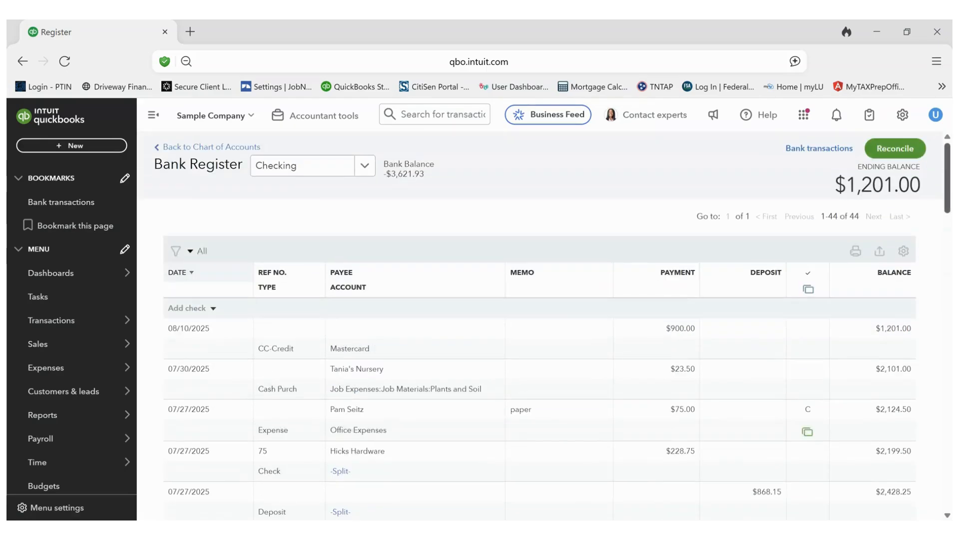
{"action": "left_click", "coordinate": [888, 147]}
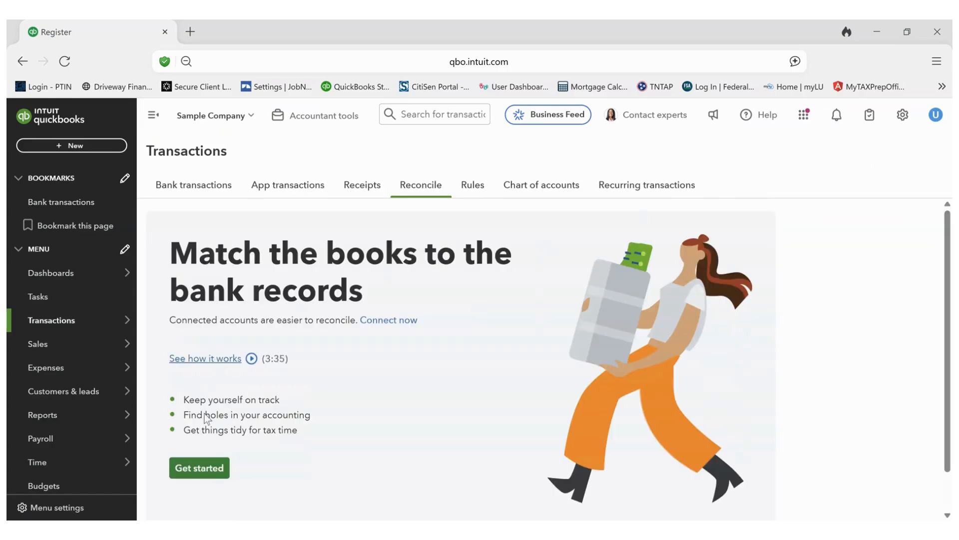
{"action": "left_click", "coordinate": [198, 469]}
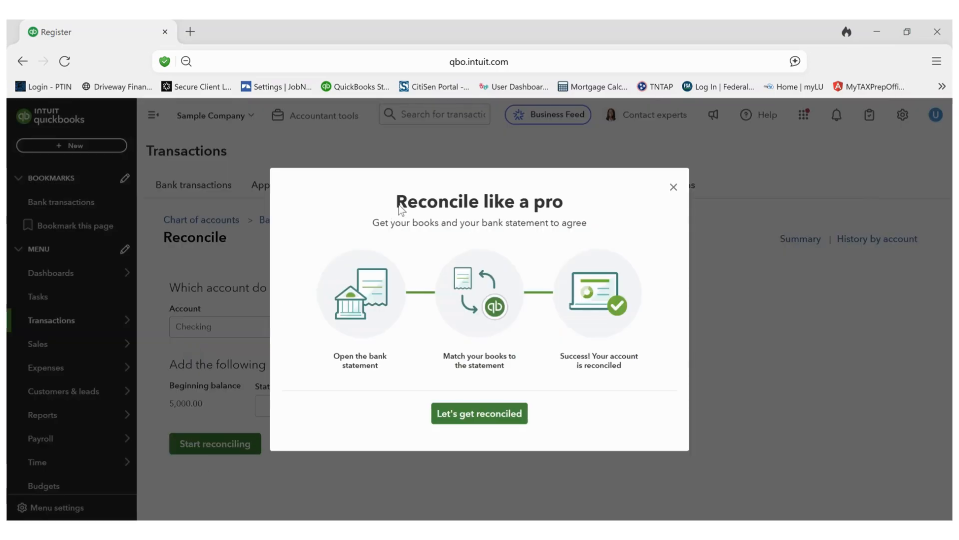
{"action": "left_click", "coordinate": [674, 186]}
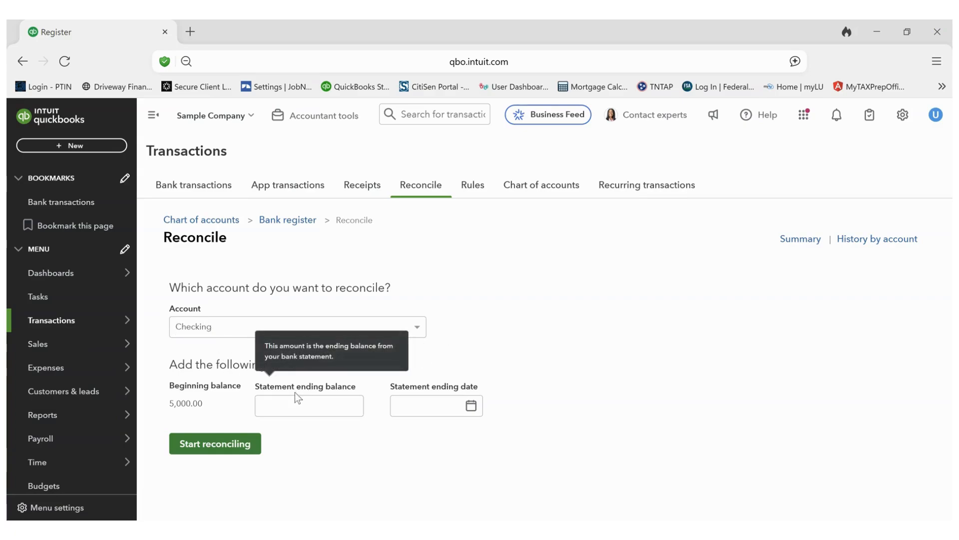
{"action": "left_click", "coordinate": [282, 404]}
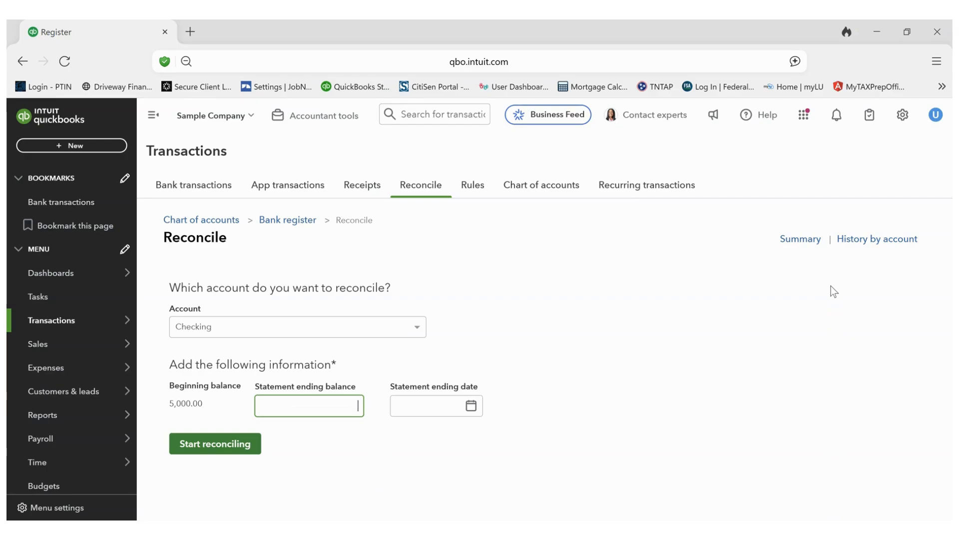
{"action": "left_click", "coordinate": [831, 285]}
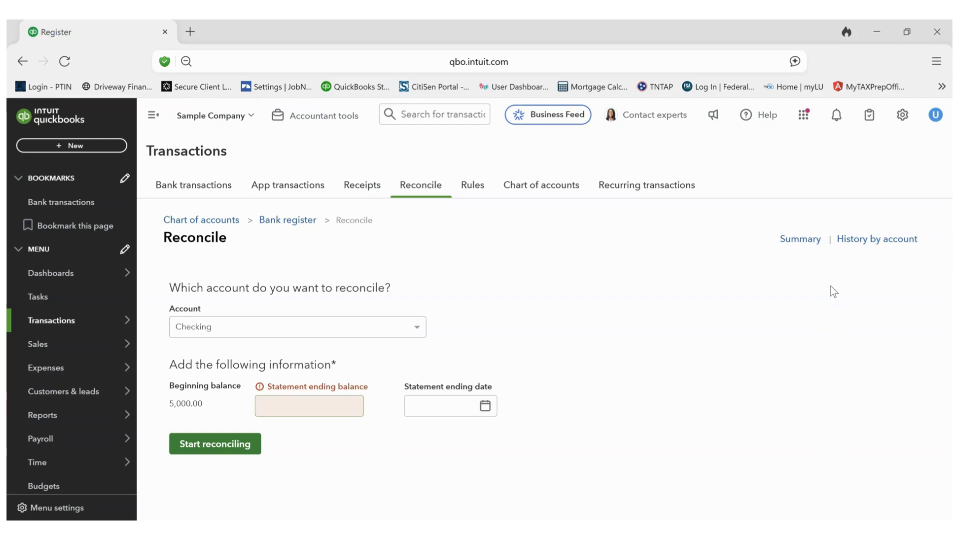
Open the Balance Sheet report, closing its insights pop-ups, and examine the accounts down to the liabilities and equity
{"action": "left_click", "coordinate": [44, 418]}
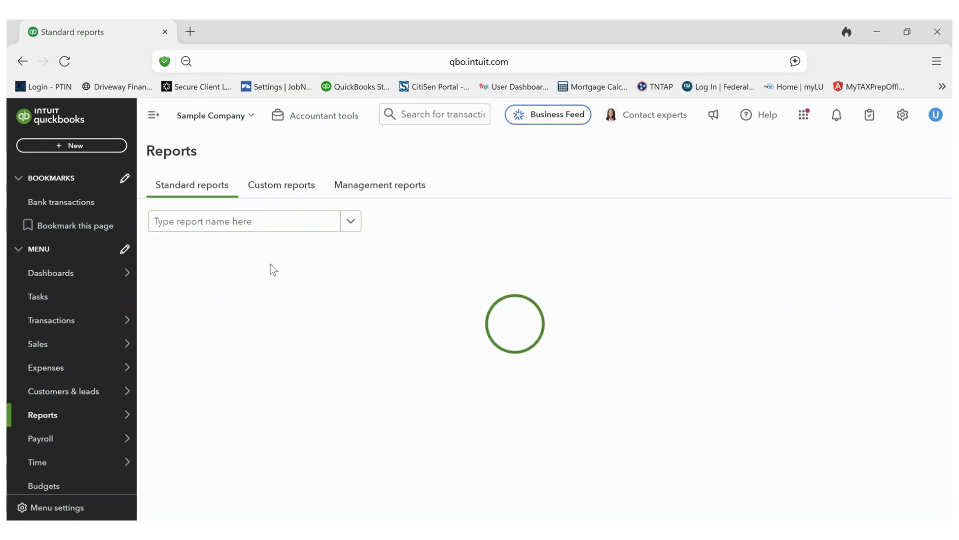
{"action": "left_click", "coordinate": [207, 313]}
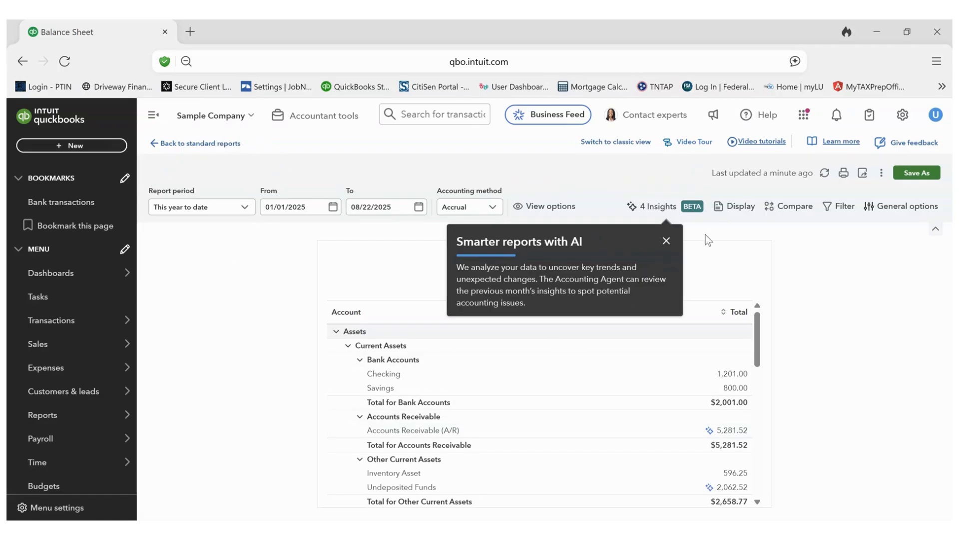
{"action": "left_click", "coordinate": [664, 243]}
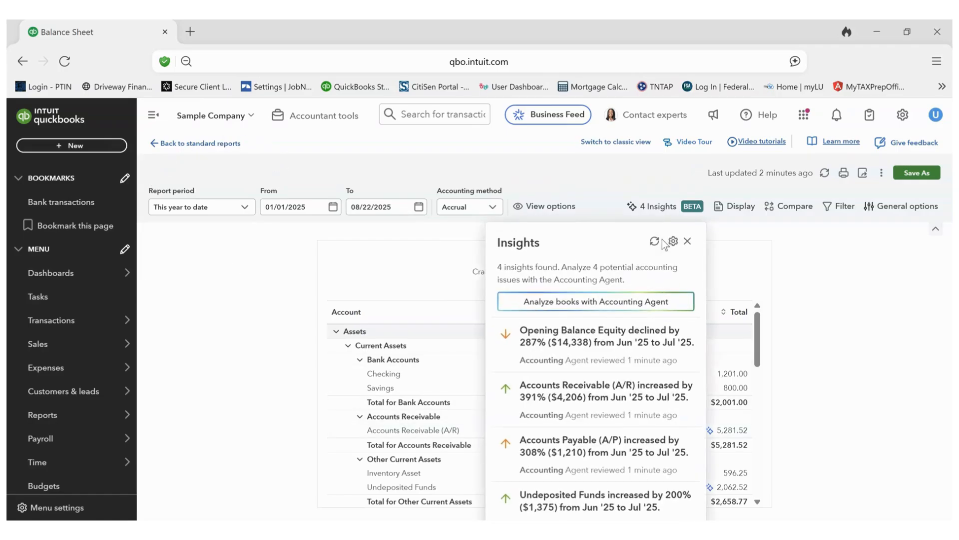
{"action": "left_click", "coordinate": [687, 241]}
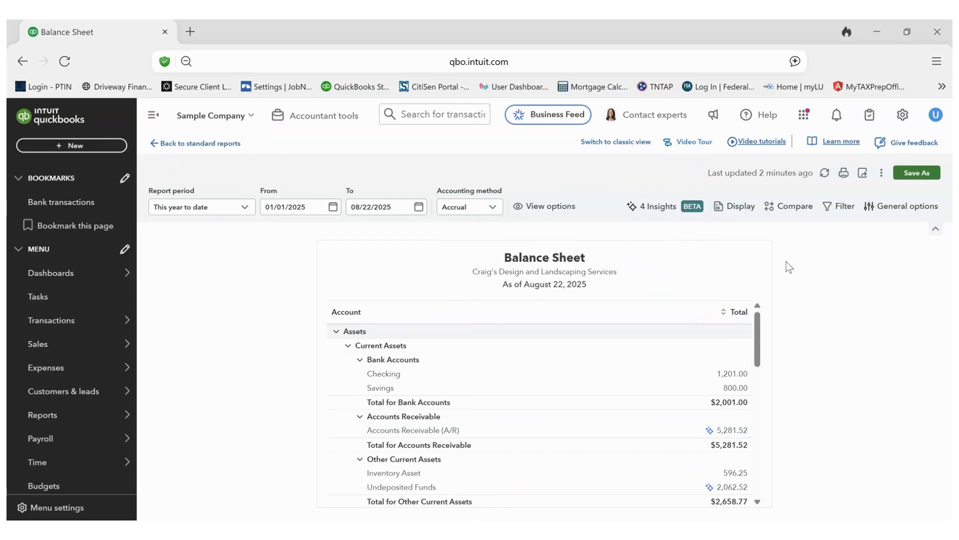
{"action": "left_click_drag", "start_coordinate": [757, 331], "coordinate": [788, 450]}
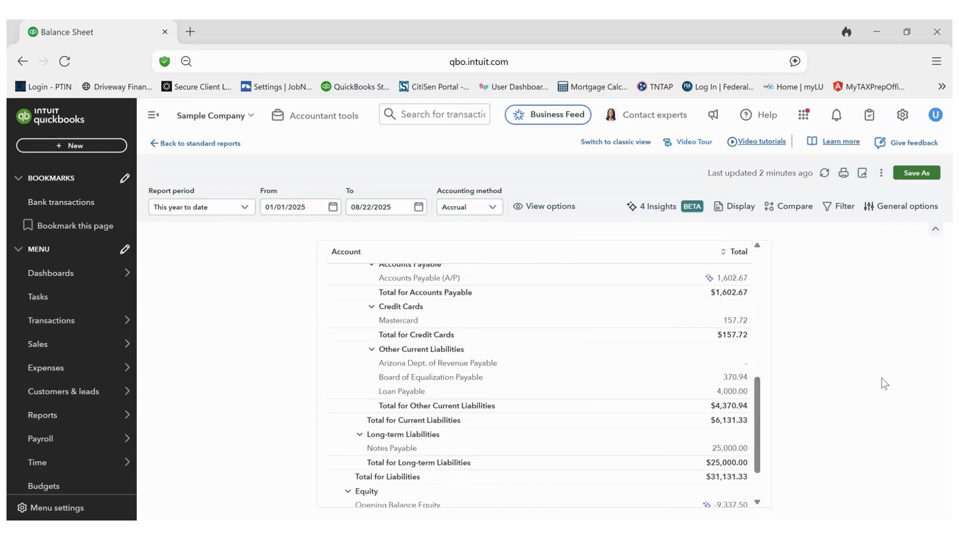